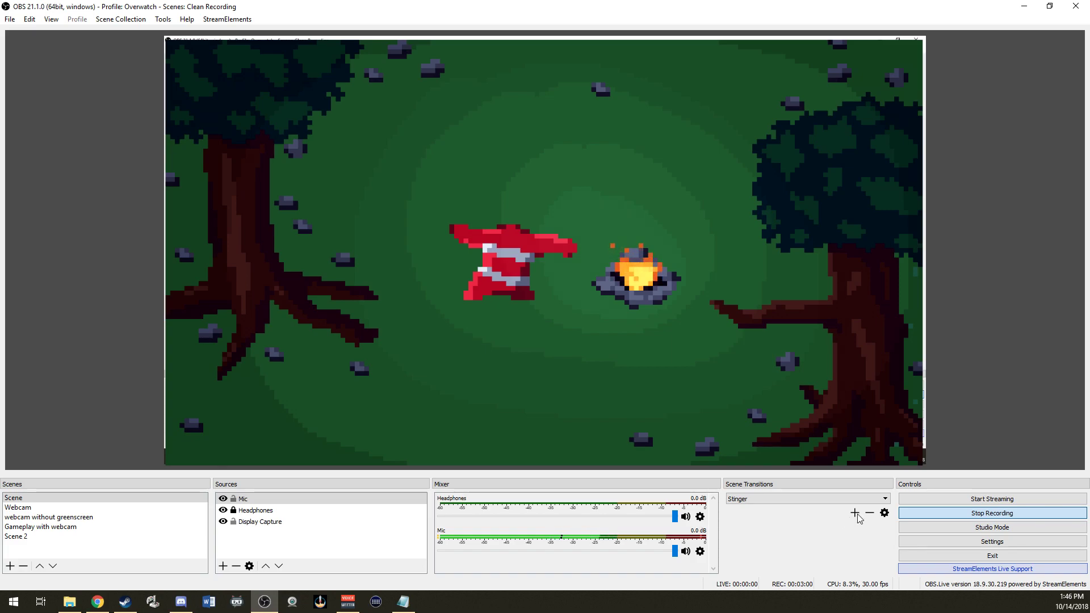
Step: Add a Swipe scene transition with its default name and settings
left_click(856, 514)
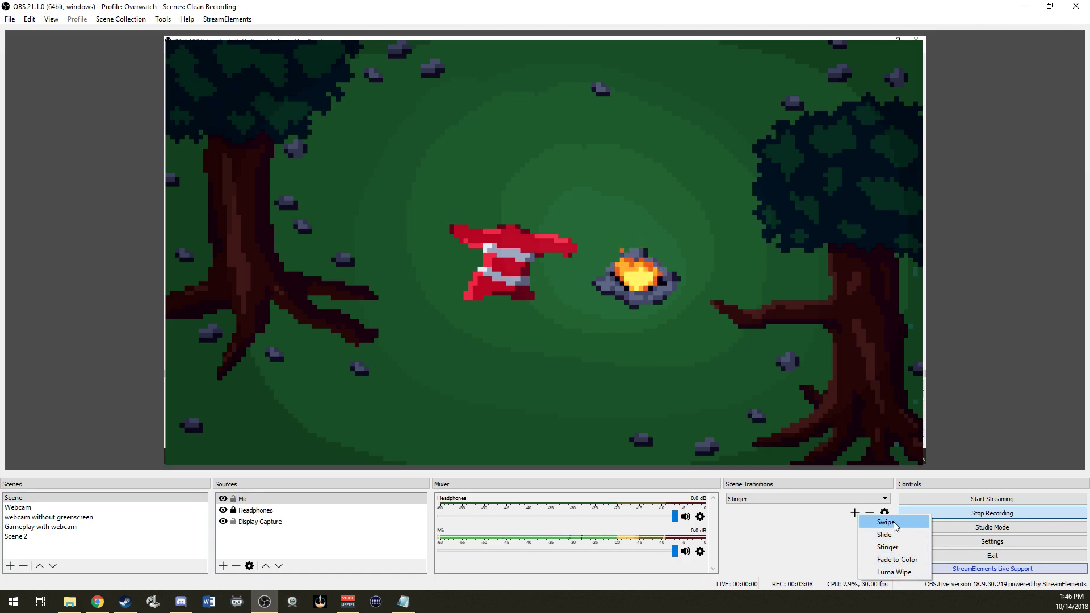
left_click(893, 522)
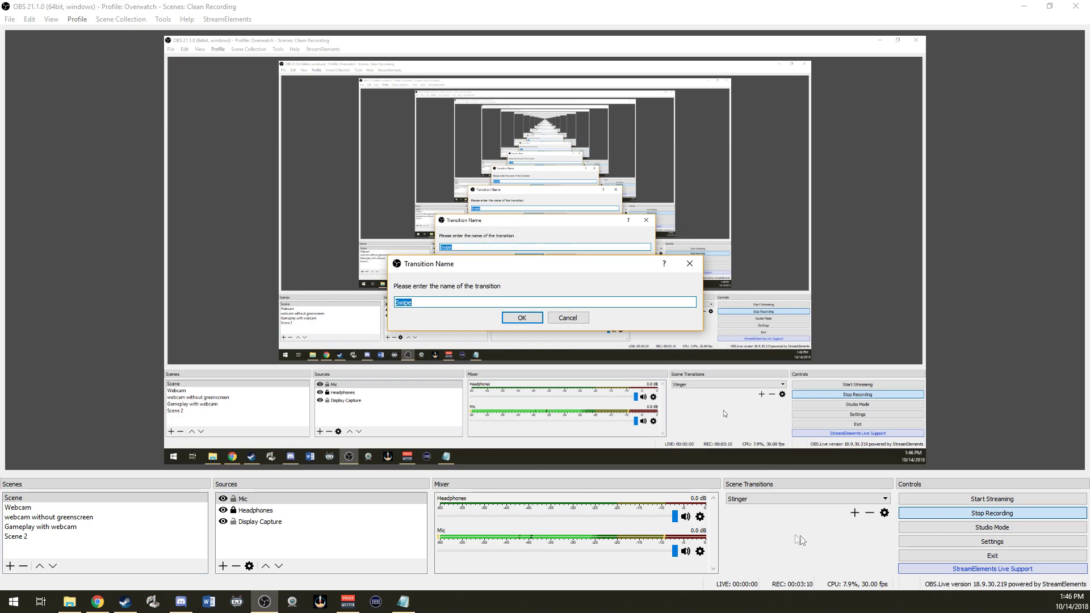
left_click(535, 321)
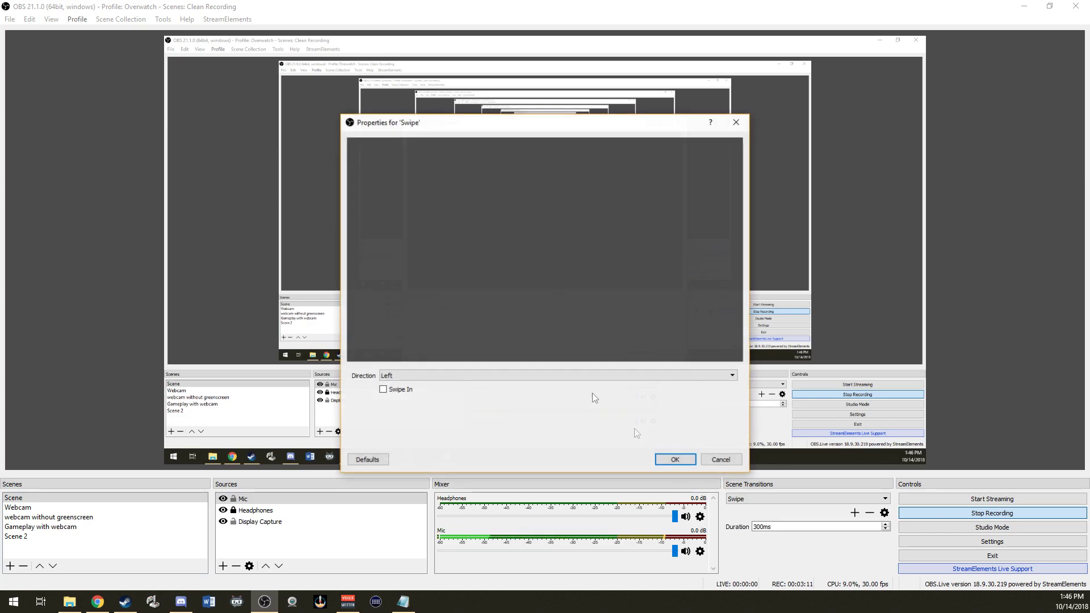
left_click(673, 460)
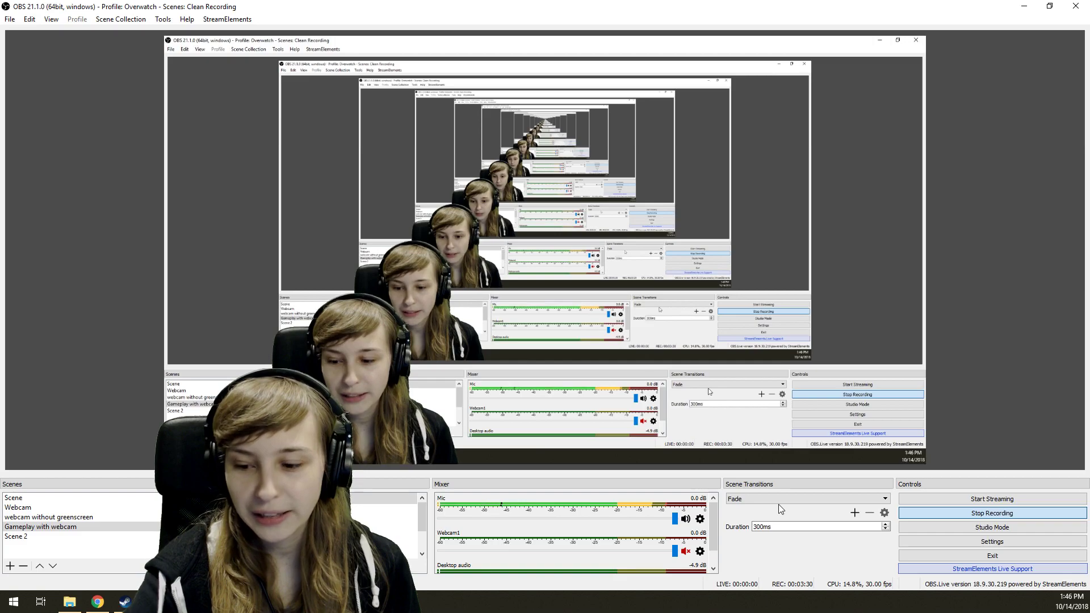
Step: Switch the output to the Webcam scene with F2 and back to Scene with F1
key("F2")
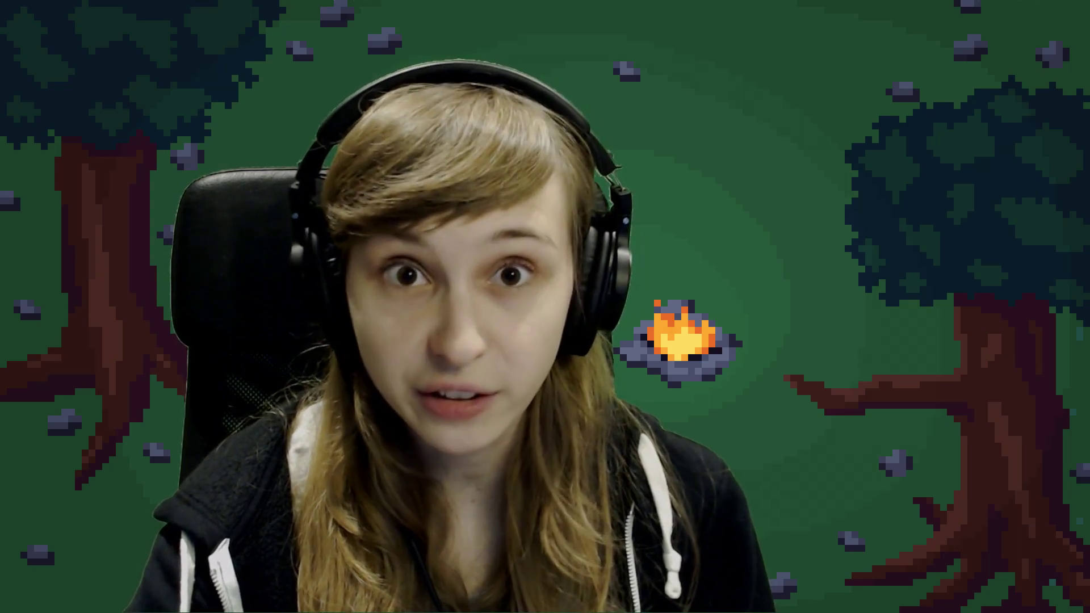
key("F1")
left_click(801, 499)
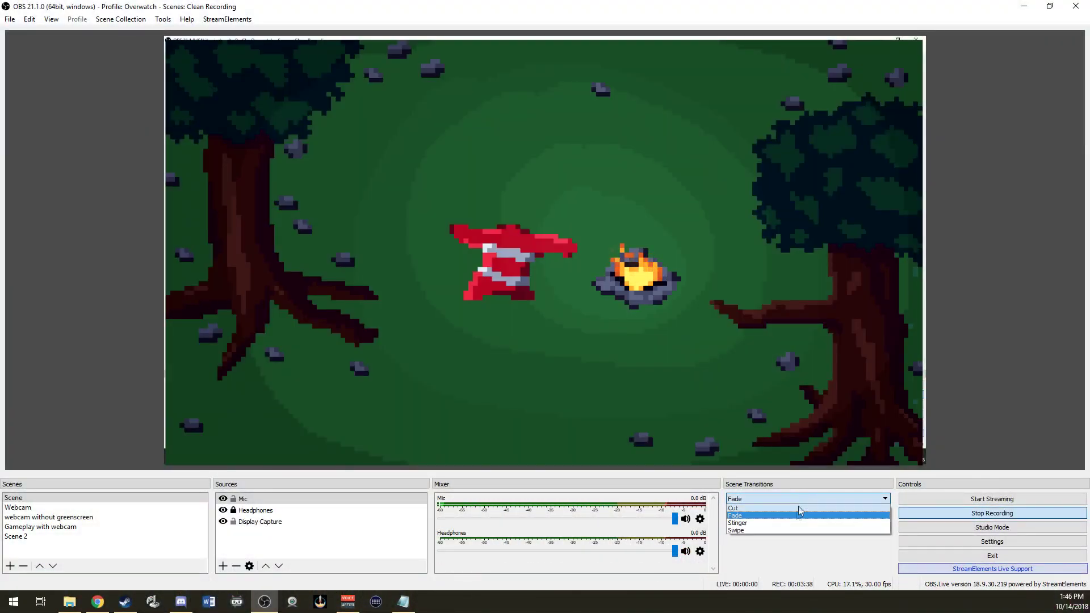
Step: Add a Stinger transition, renaming it from 'Stinger (2)' to 'Transition'
left_click(822, 516)
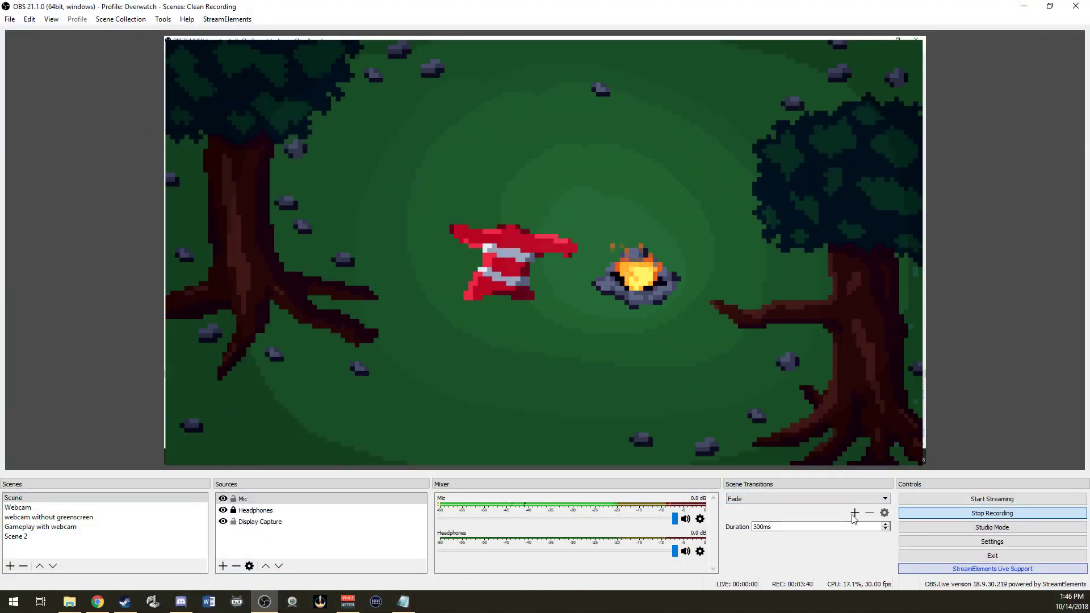
left_click(854, 515)
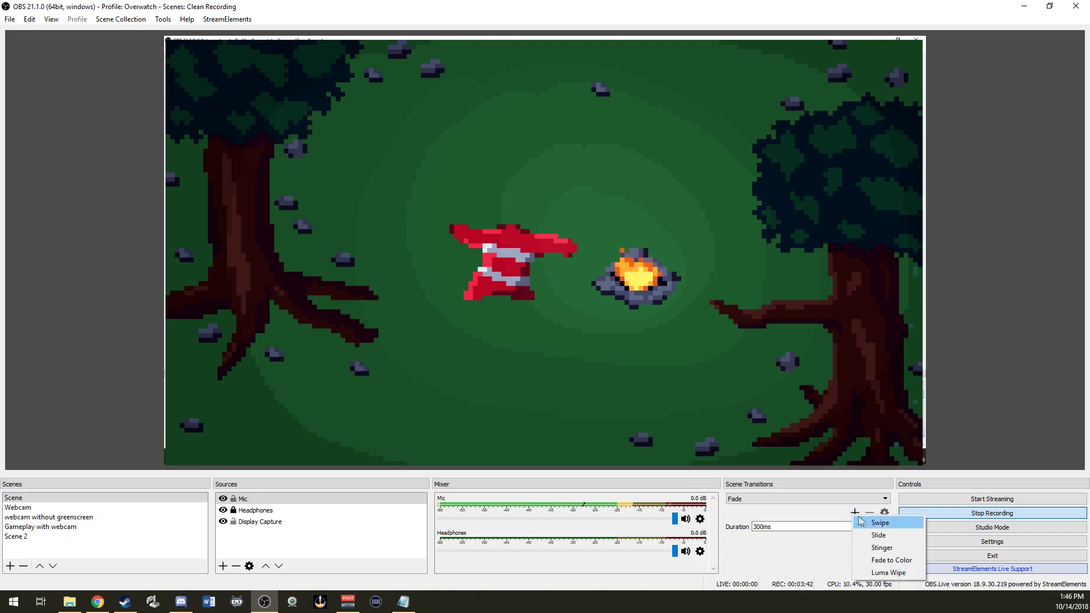
left_click(886, 550)
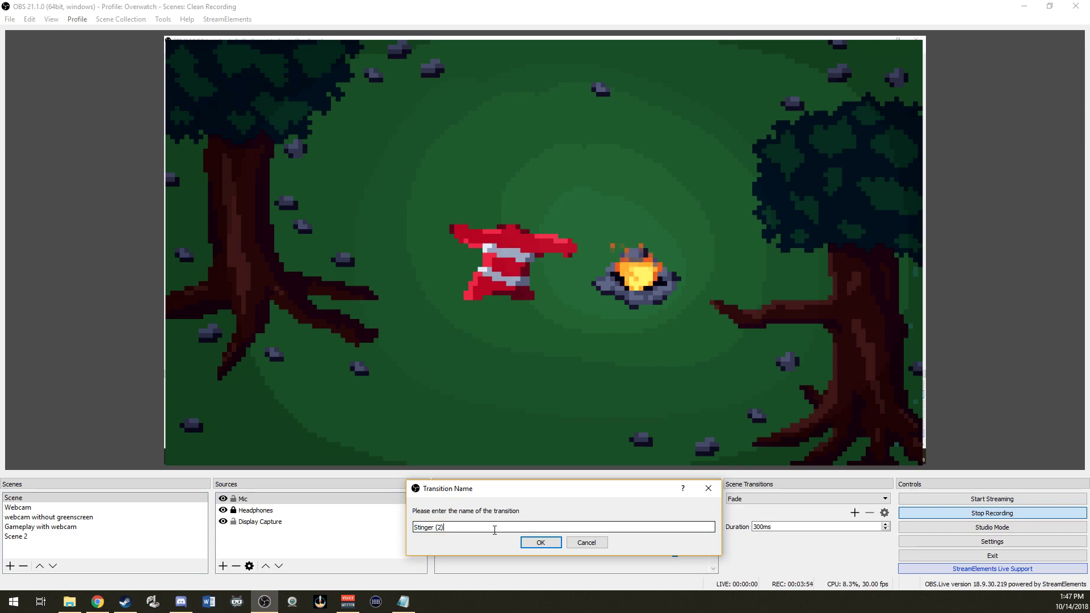
left_click_drag(494, 531, 349, 531)
type("T")
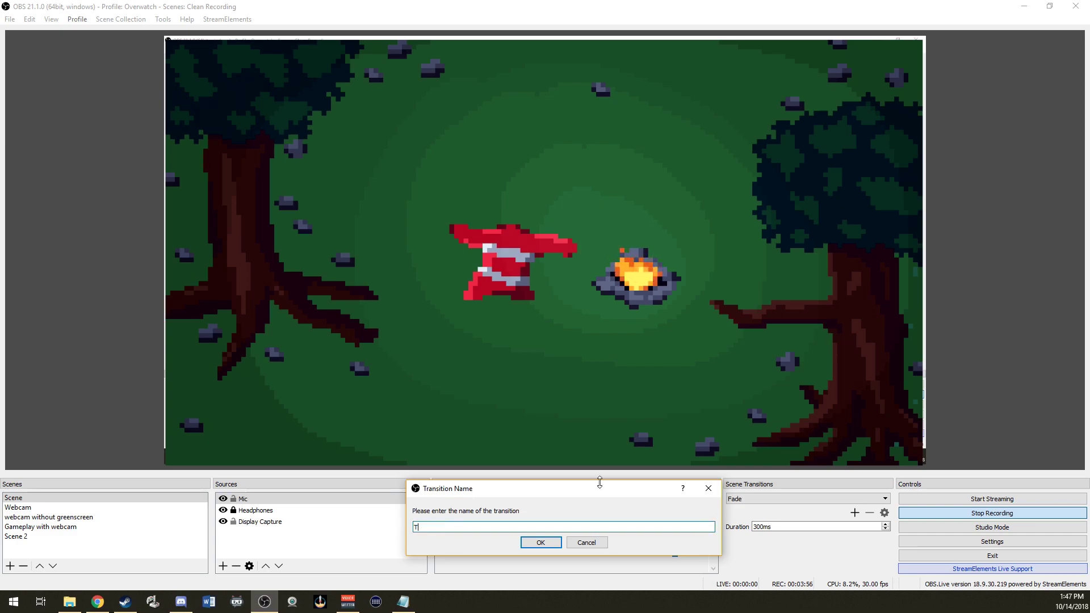
type("ransition")
key("BackSpace")
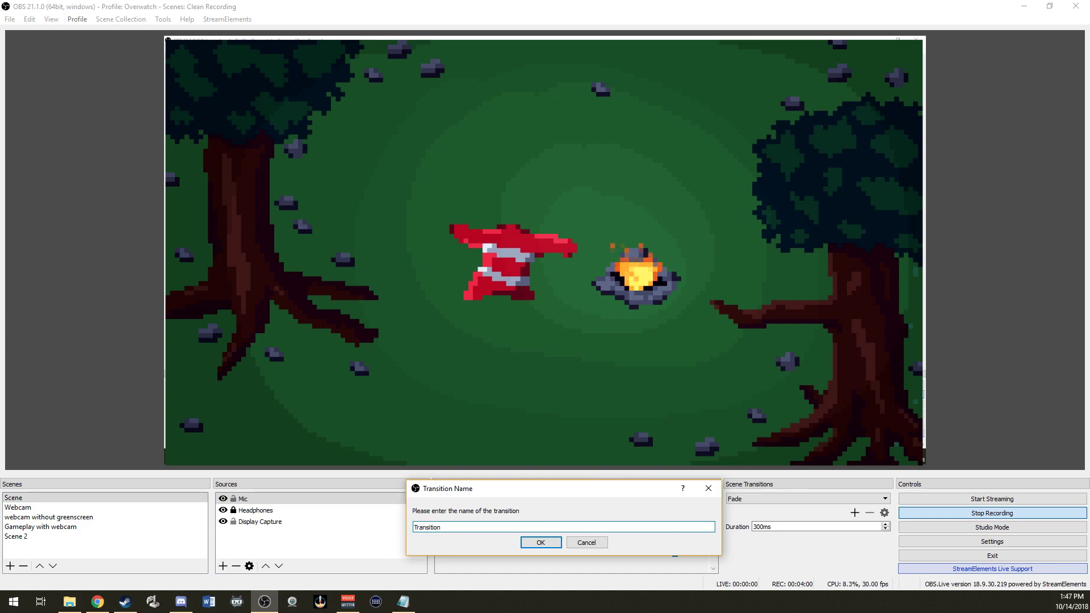
left_click(530, 547)
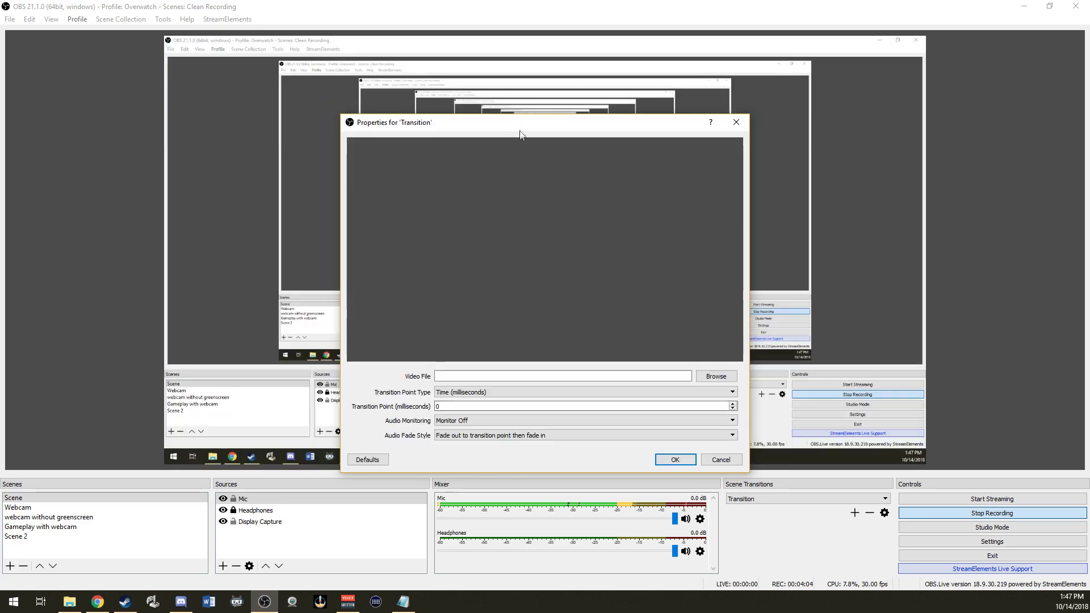
Step: Set the stinger's video file to ezgif.com-gif-to-webm.webm from the layout folder
left_click_drag(520, 133, 491, 78)
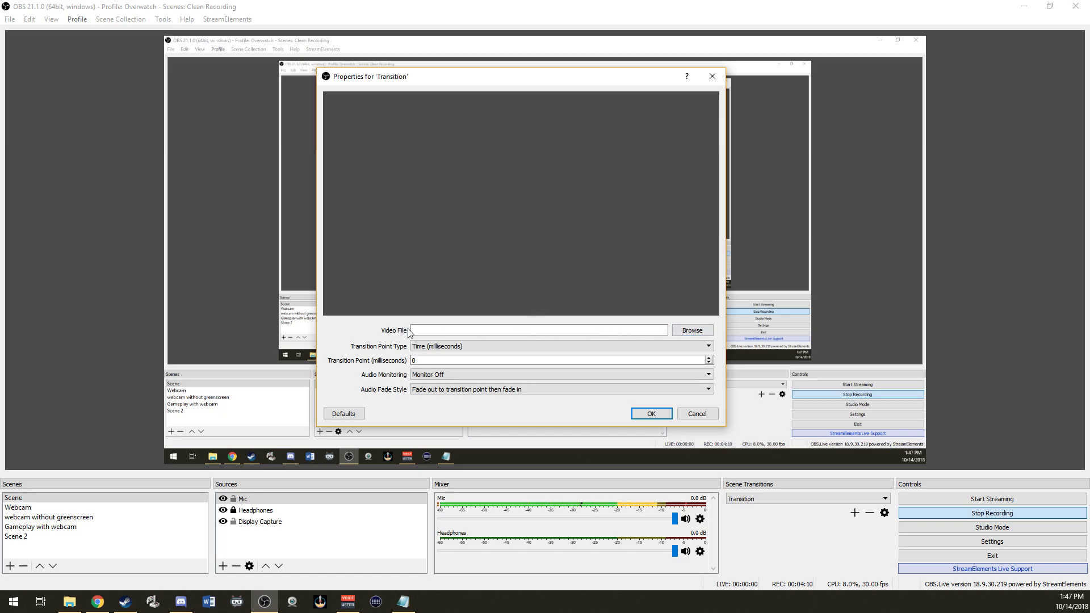
left_click(682, 331)
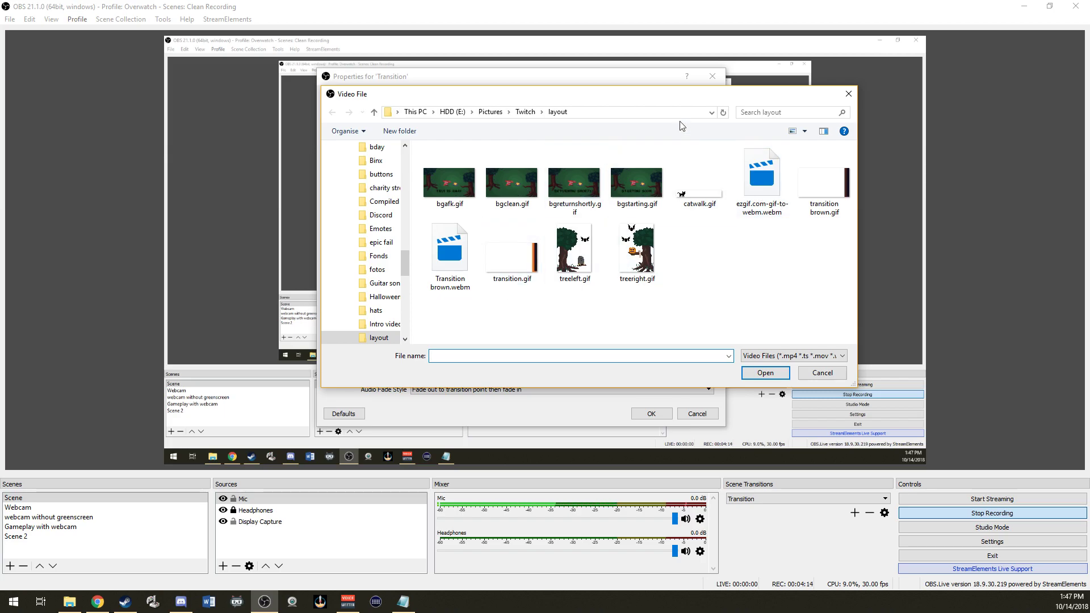
left_click_drag(673, 99, 621, 91)
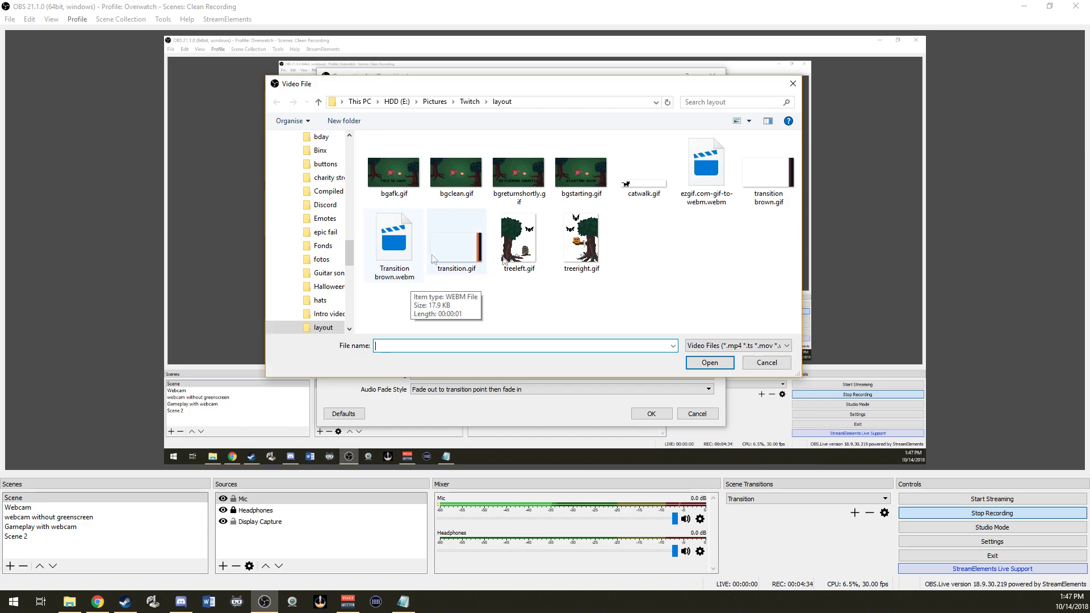
left_click(705, 185)
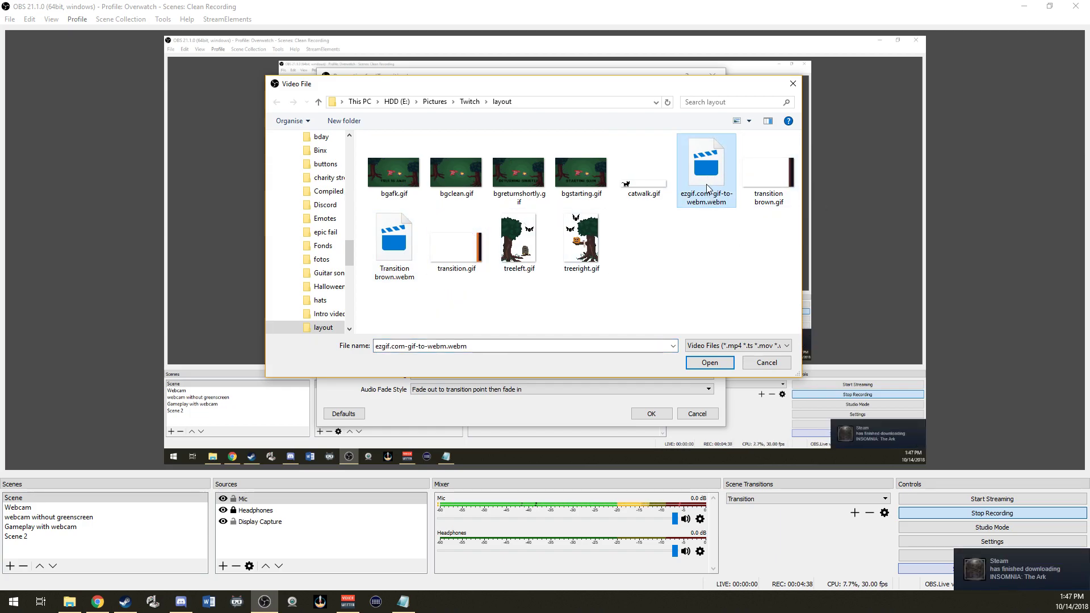
double_click(708, 188)
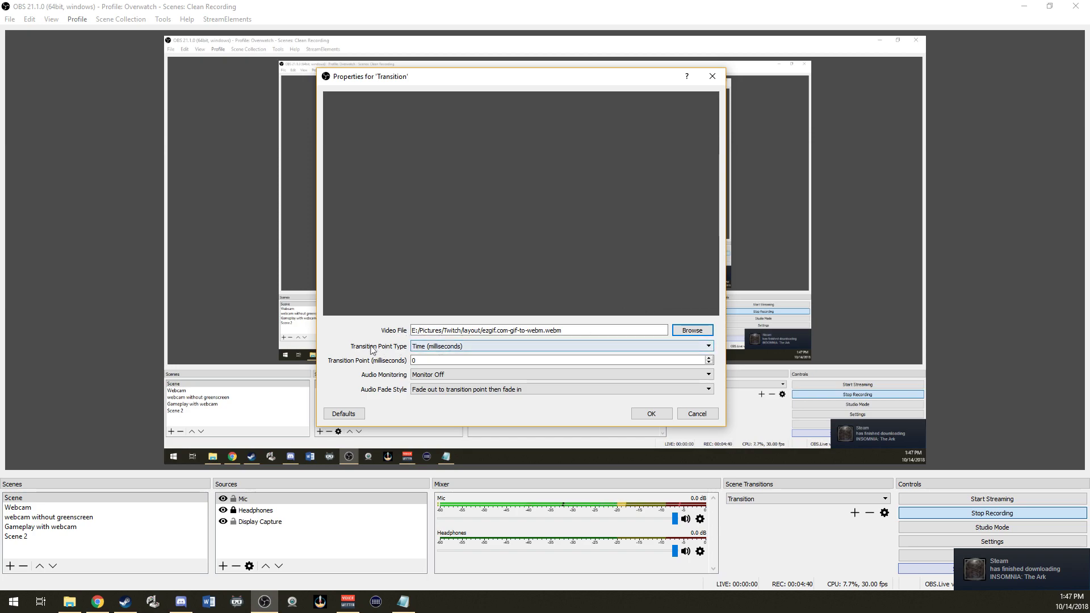
left_click(432, 349)
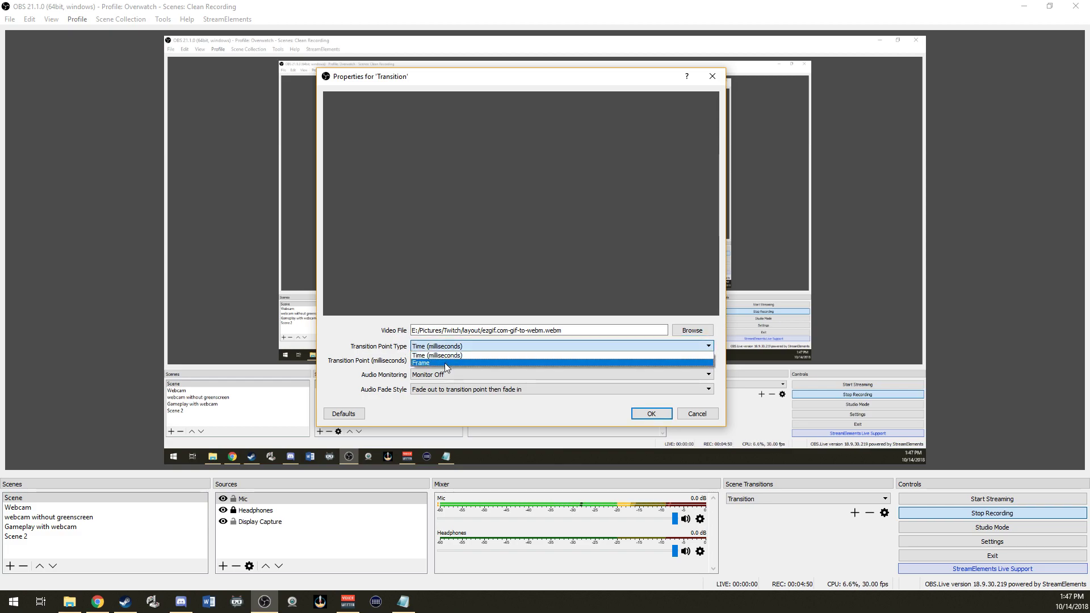
Step: Set Transition Point Type to Frame after toggling Milliseconds, then select the point value
left_click(446, 356)
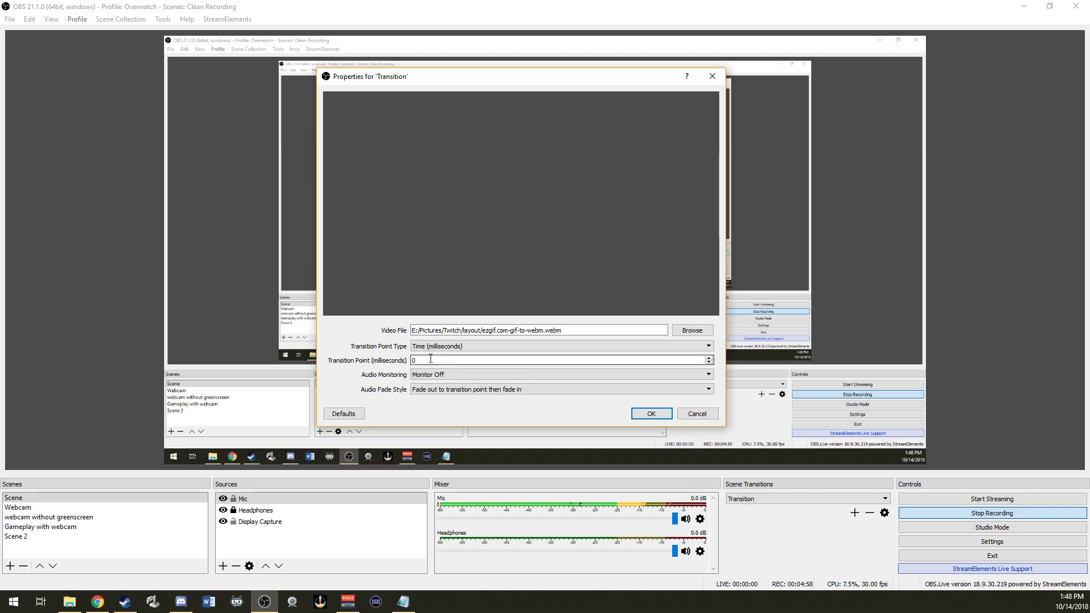
left_click(438, 345)
left_click(439, 363)
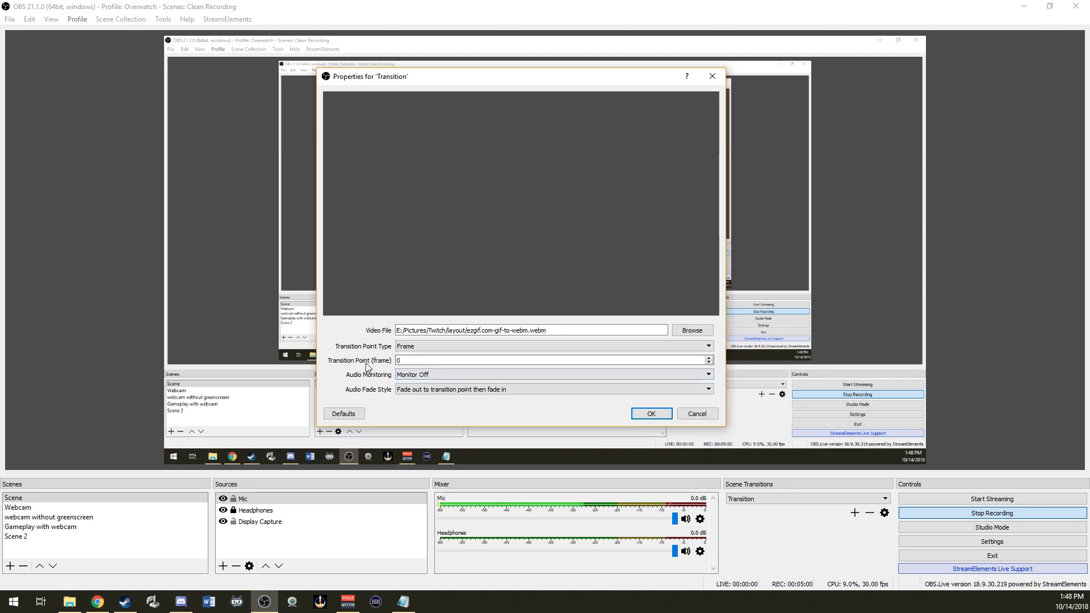
left_click(433, 346)
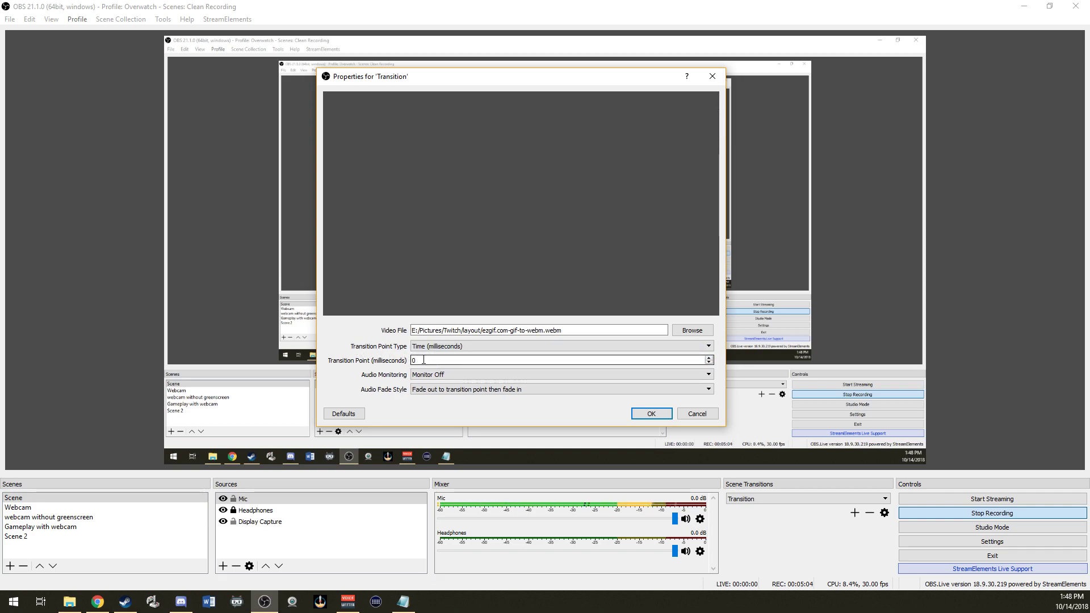
left_click_drag(417, 361, 403, 360)
left_click(431, 346)
left_click(443, 364)
left_click(430, 345)
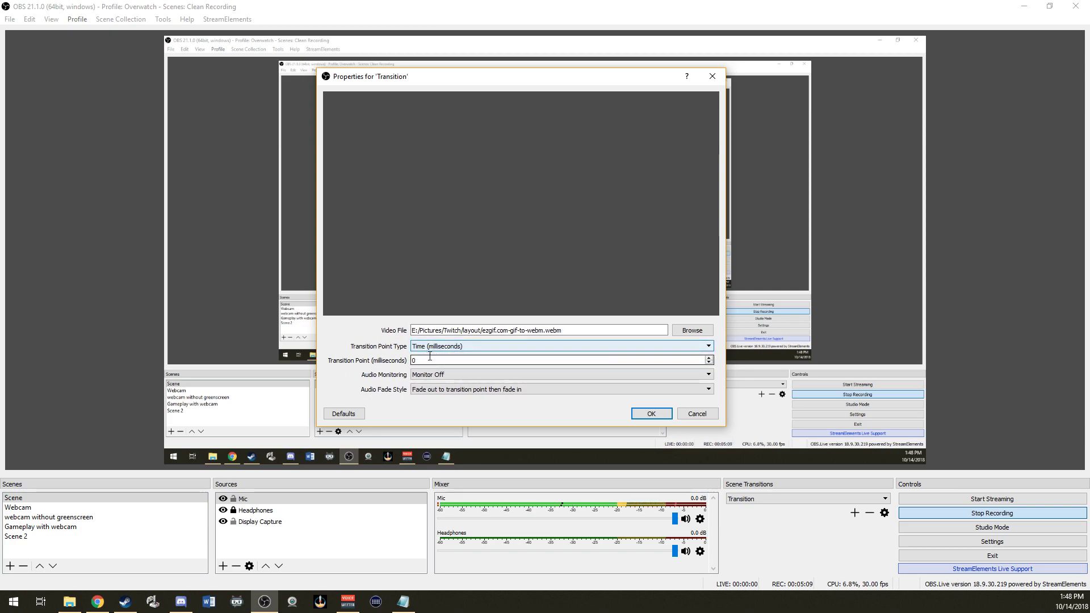
left_click(428, 360)
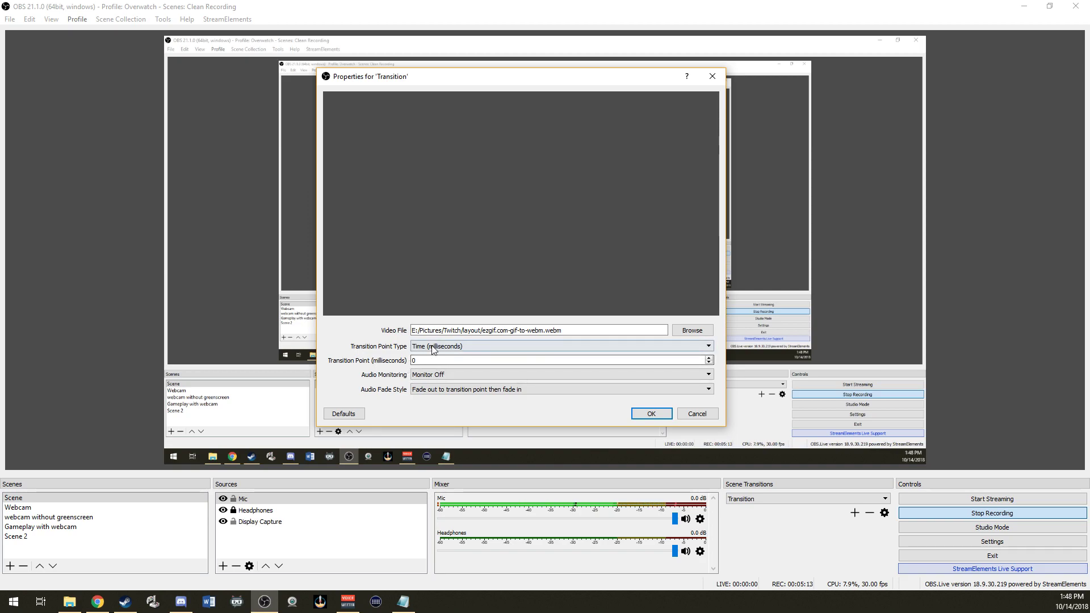
left_click(426, 346)
left_click(418, 364)
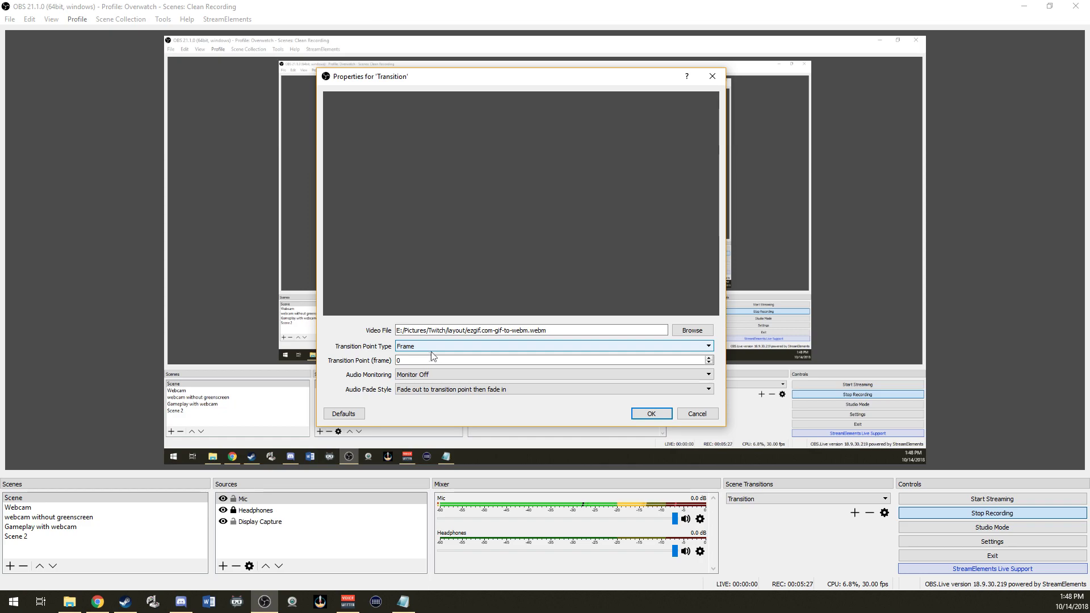
double_click(400, 360)
type("11")
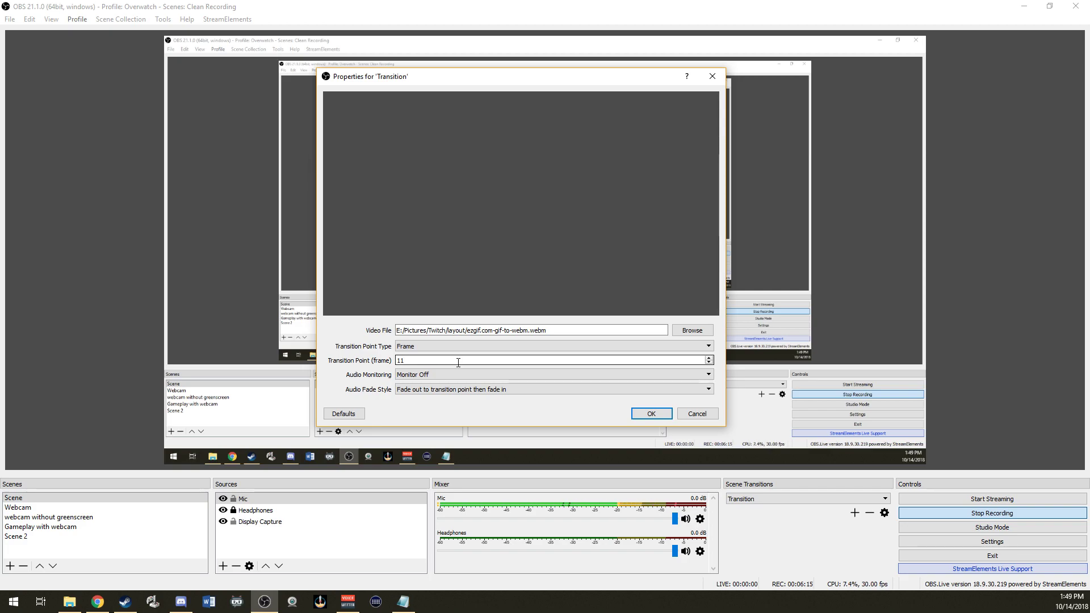
Step: Open the Audio Fade Style dropdown in the stinger's properties
left_click(437, 390)
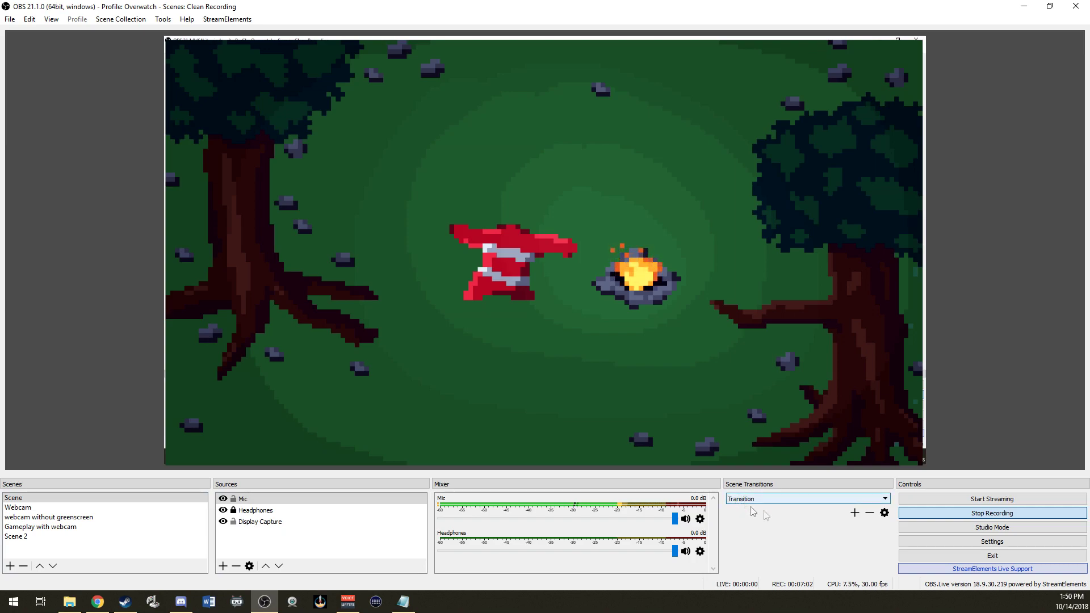
Step: Reopen the Transition properties with Transition Point Type kept on Frame
left_click(887, 513)
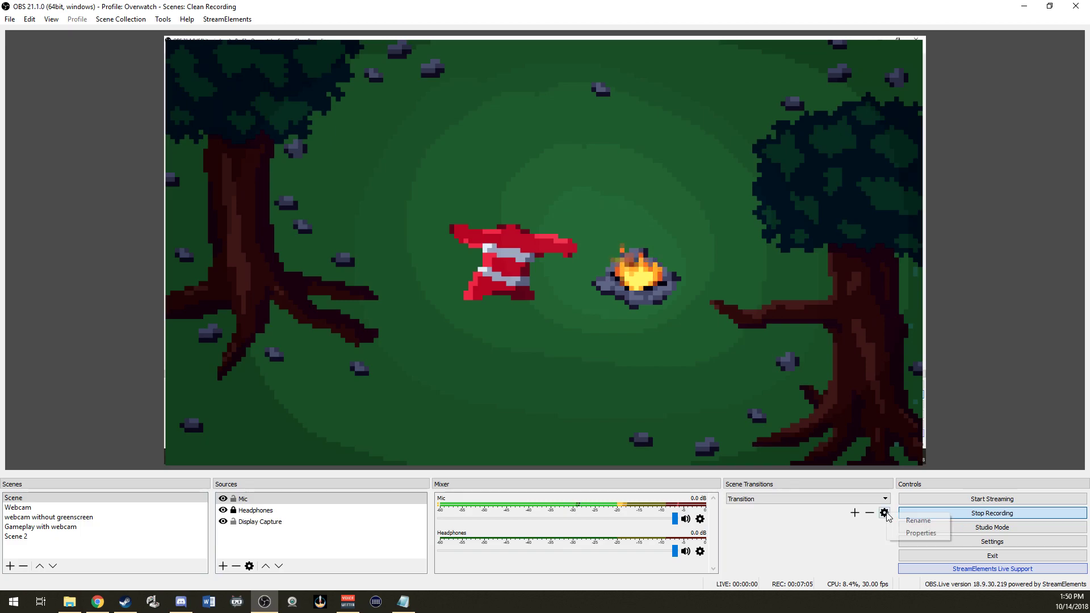
left_click(909, 534)
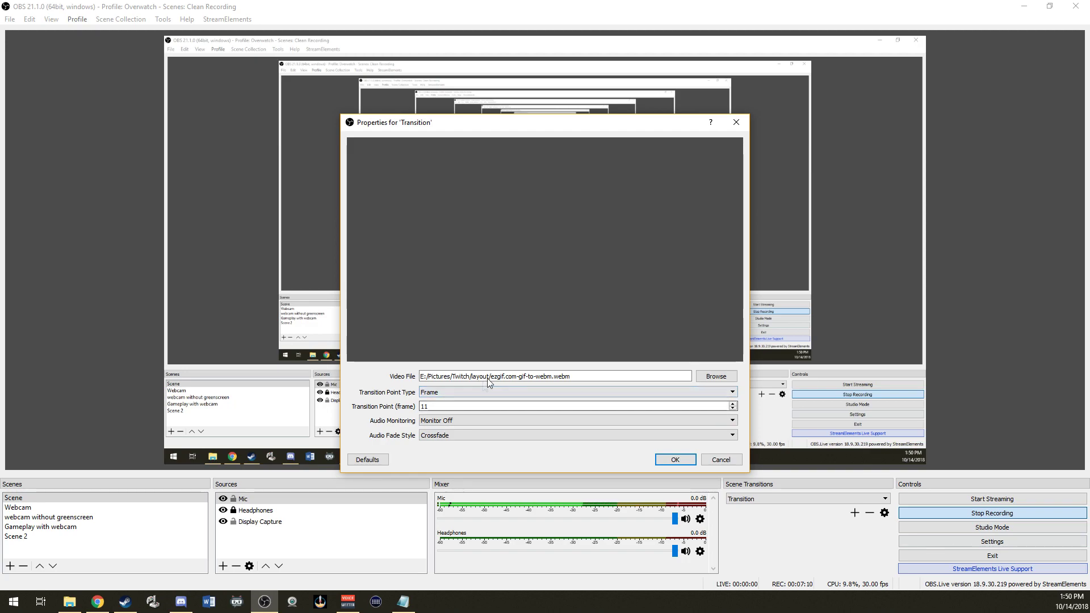
left_click(427, 407)
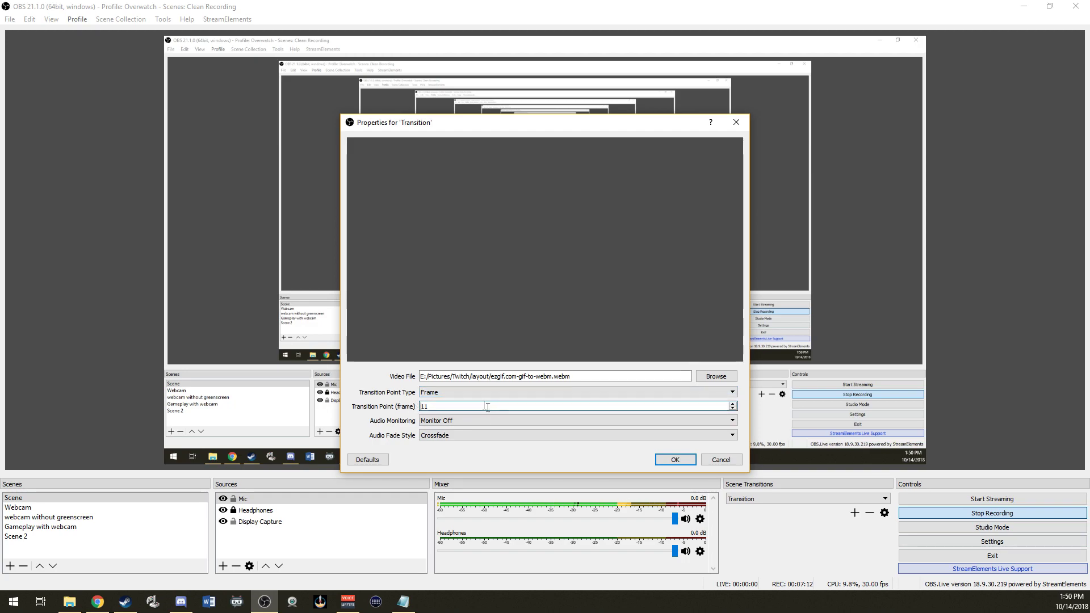
left_click(477, 392)
left_click(481, 391)
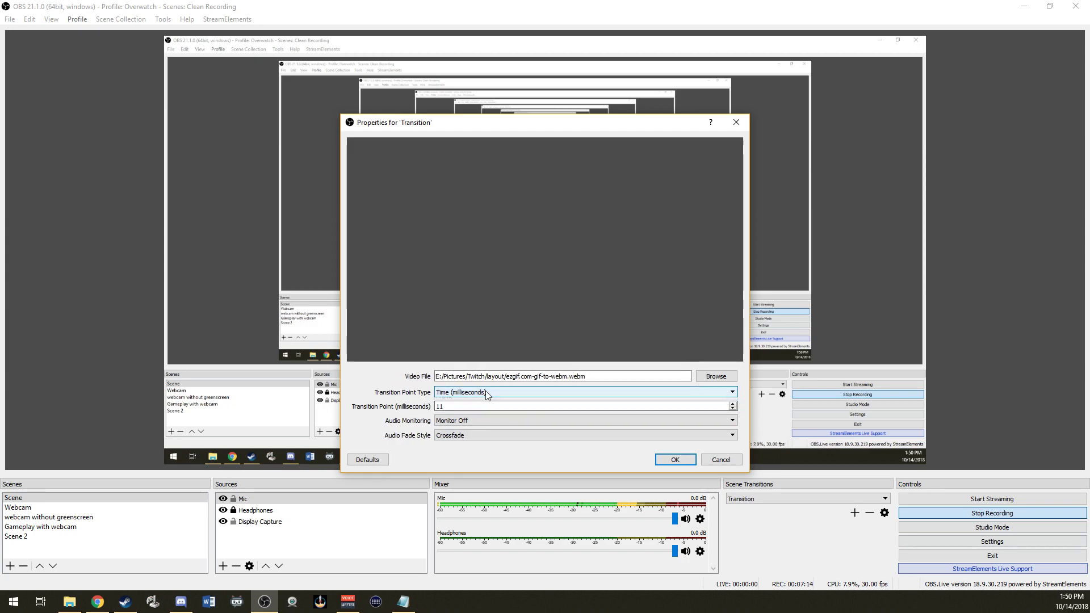
left_click(483, 405)
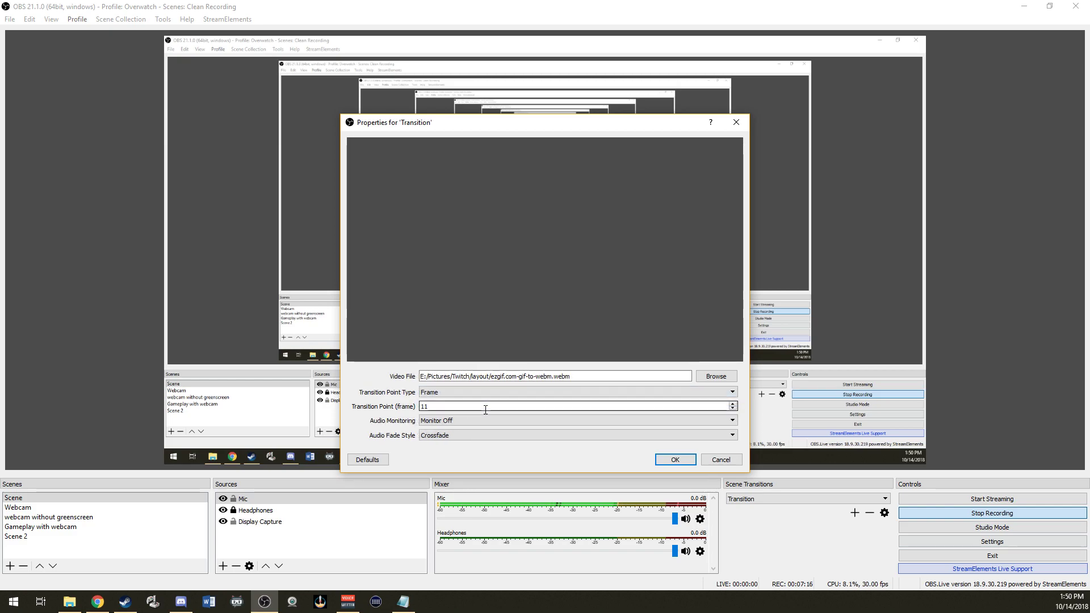
Step: Set Audio Fade Style to 'Fade out to transition point then fade in' and confirm
left_click(480, 435)
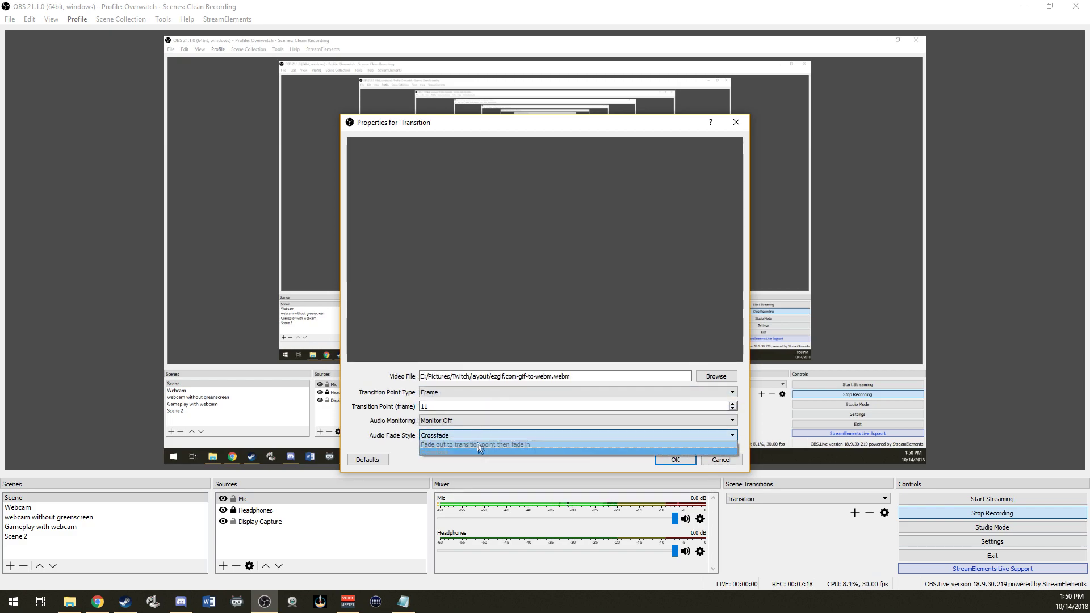
left_click(480, 450)
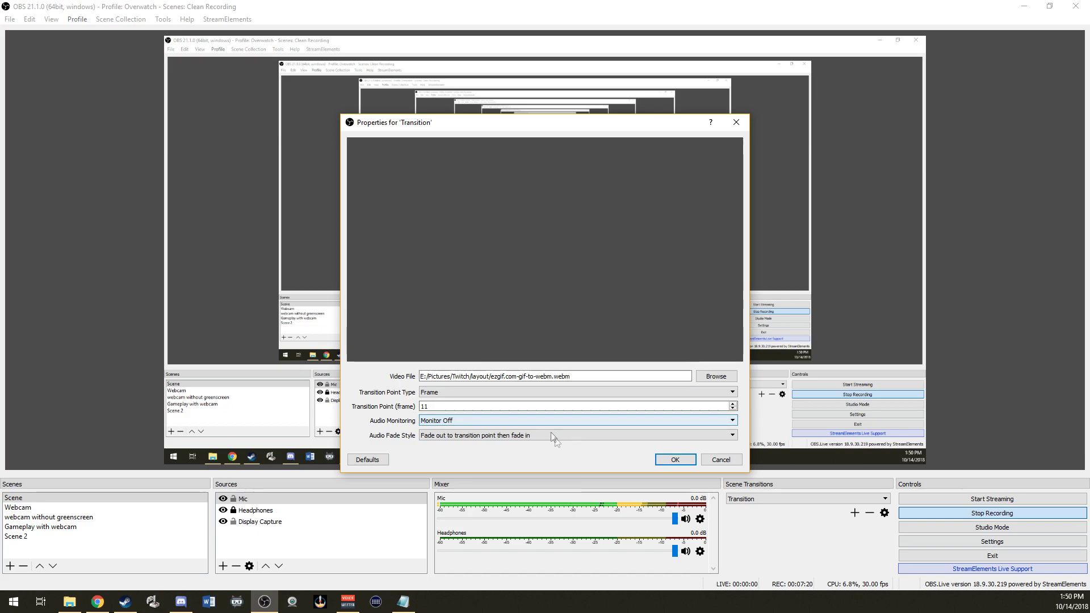
left_click(675, 460)
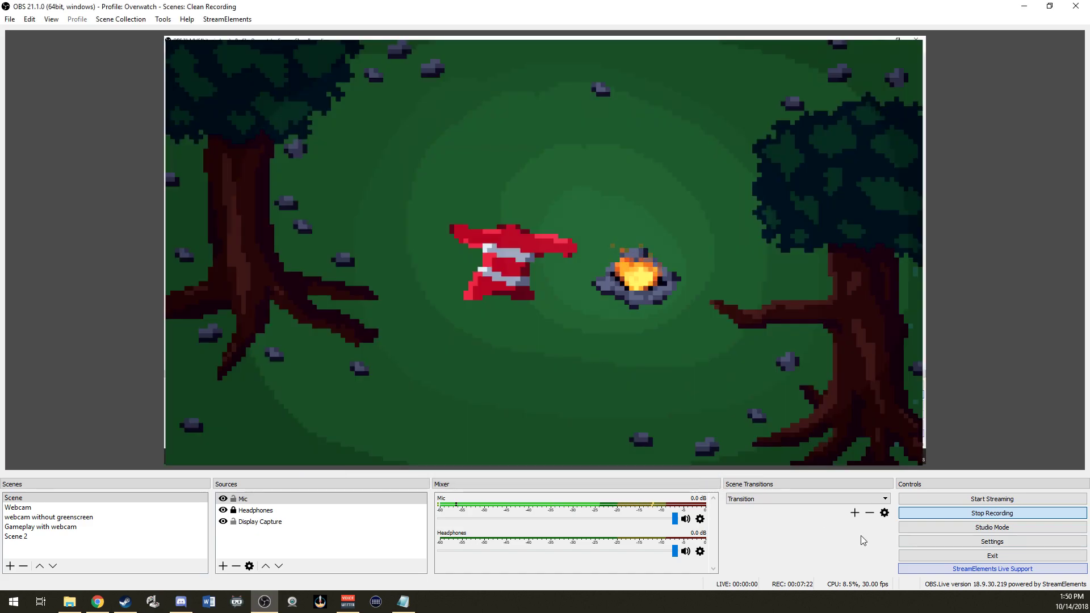
Step: Select Transition as the scene transition and switch to the Webcam scene
left_click(877, 499)
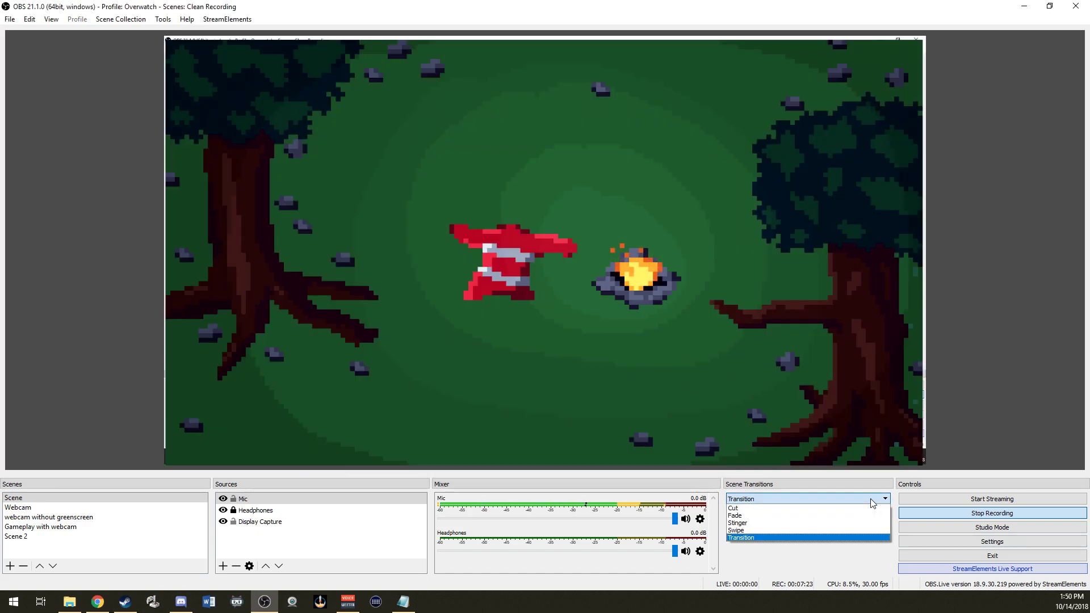
left_click(774, 543)
left_click(794, 499)
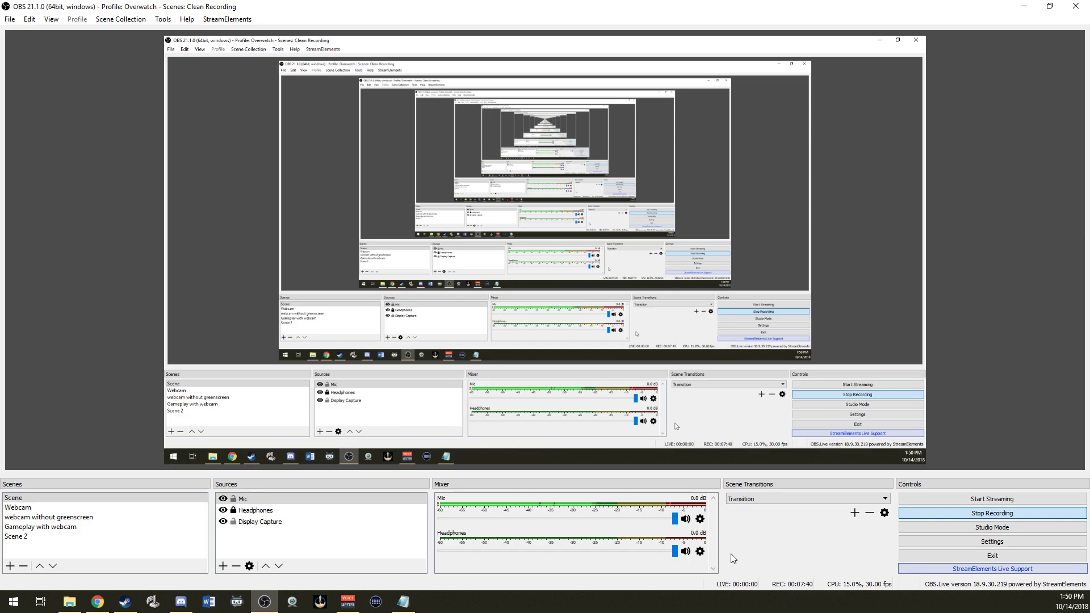
left_click(18, 508)
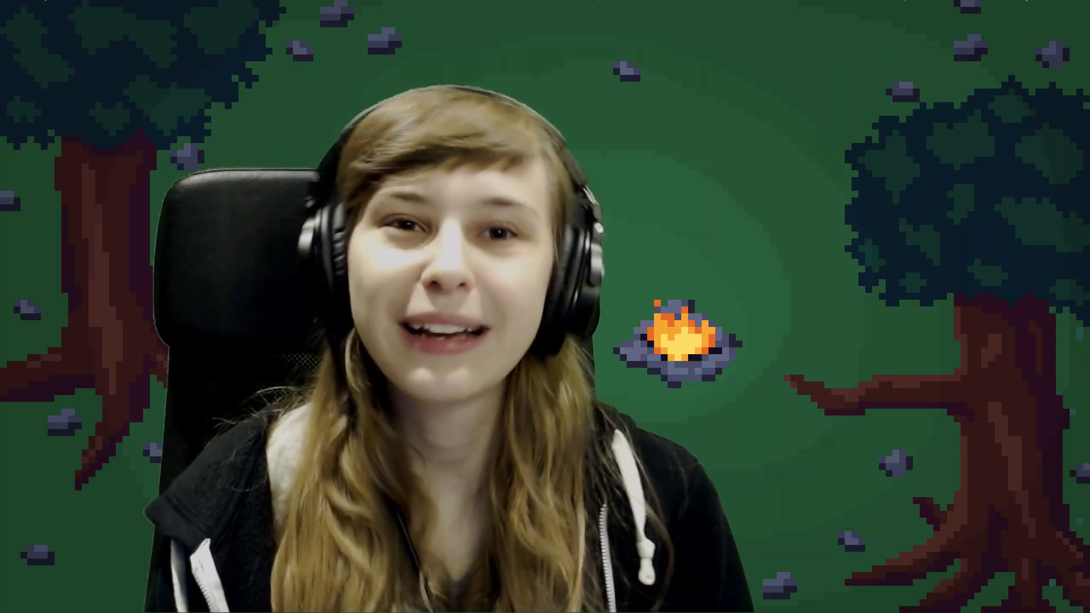